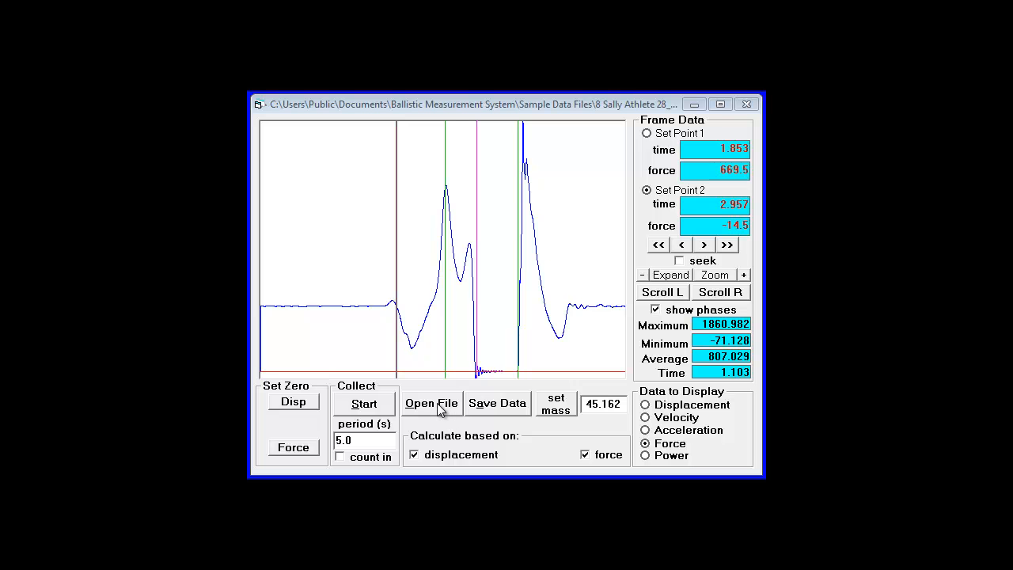
# - Open the athlete's CMJ1 sample data file and display its velocity data
pyautogui.click(441, 405)
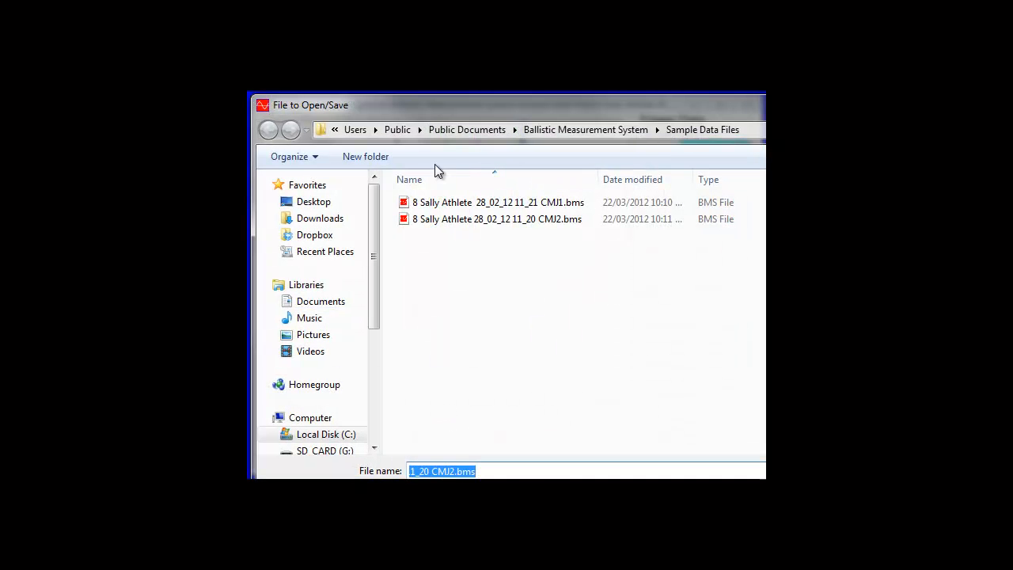
pyautogui.doubleClick(489, 203)
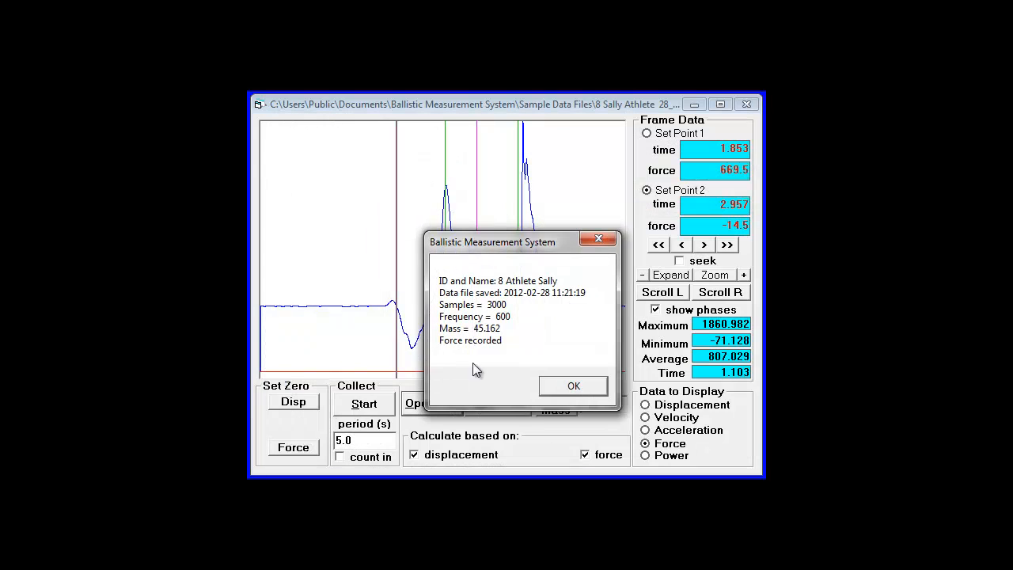
pyautogui.click(580, 384)
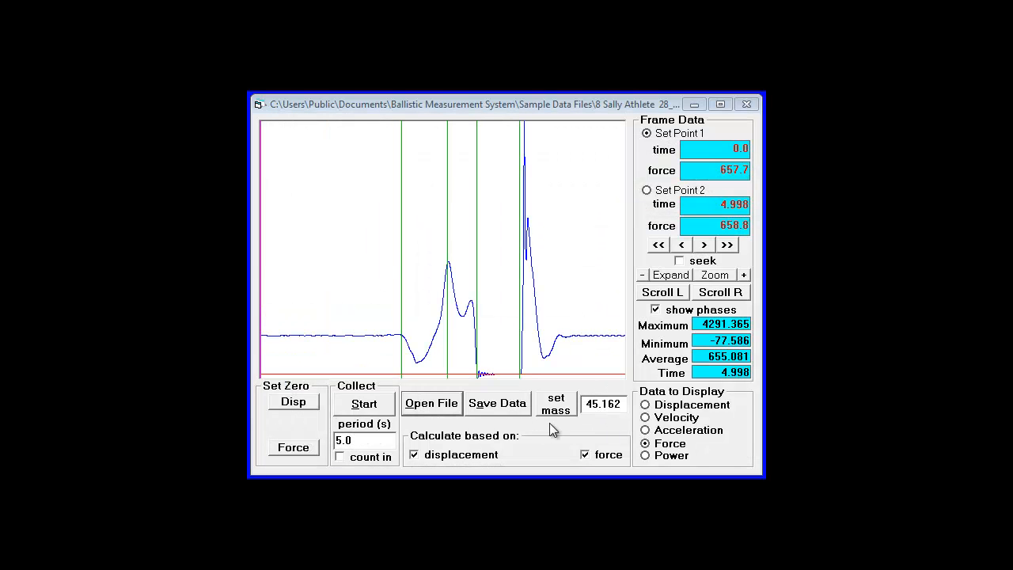
pyautogui.click(646, 418)
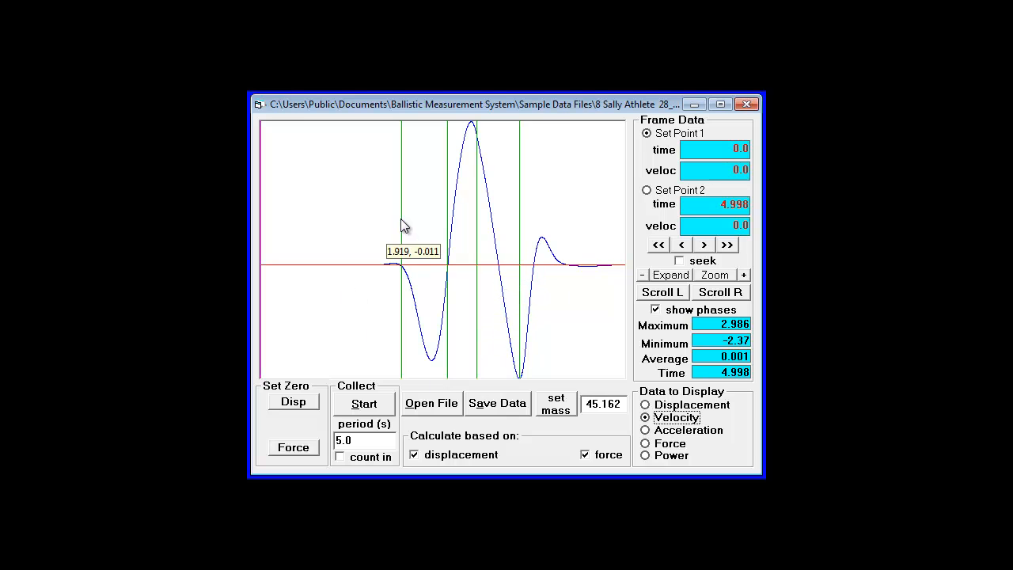
# - Set point 1 at the first phase line, about 1.93 s, and point 2 at the third phase line, about 2.96 s
pyautogui.click(405, 264)
pyautogui.click(657, 192)
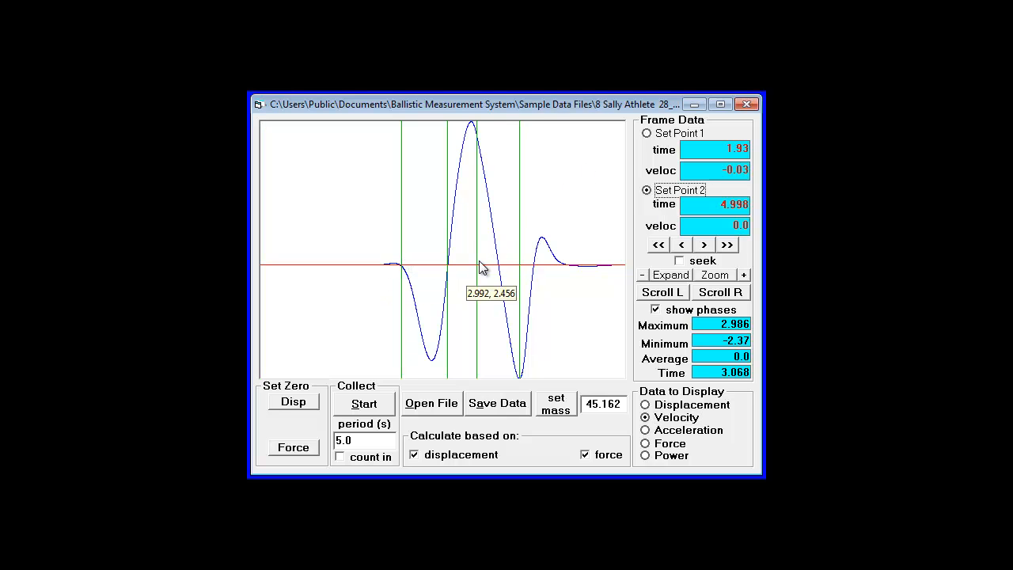
pyautogui.click(480, 269)
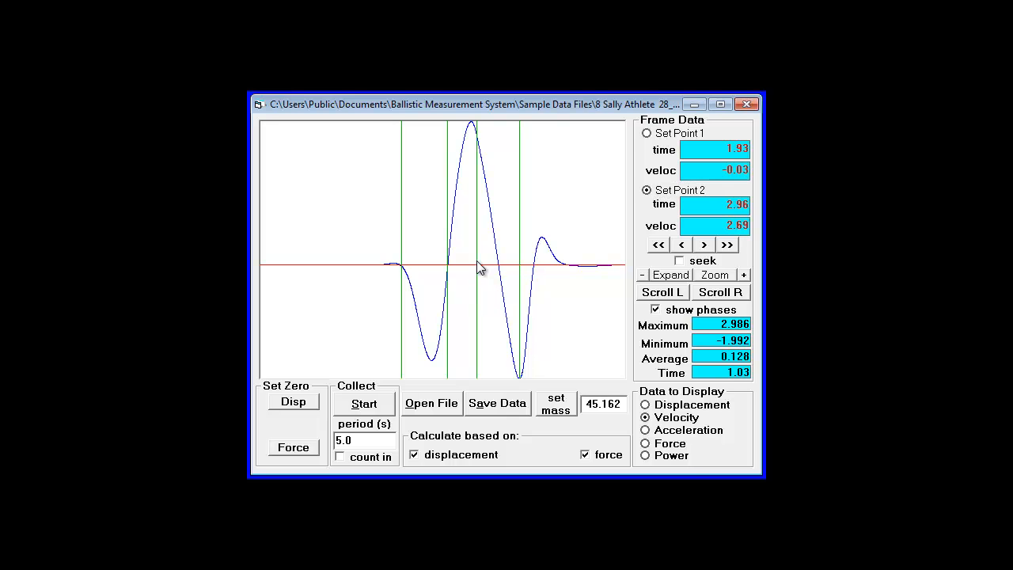
# - Copy the displayed velocity dataset between the two points to the clipboard with the time data set included
pyautogui.rightClick(310, 167)
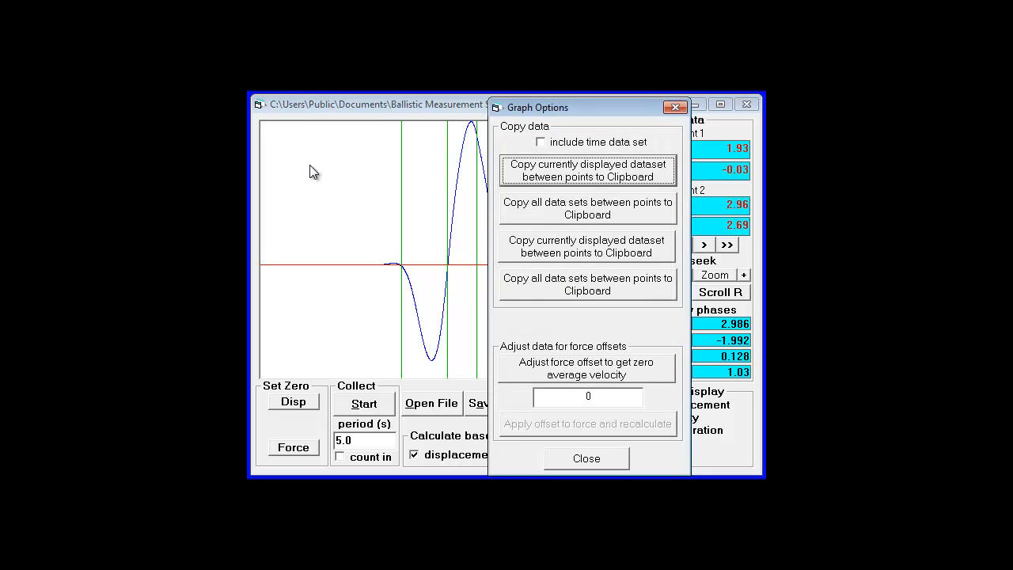
pyautogui.click(551, 149)
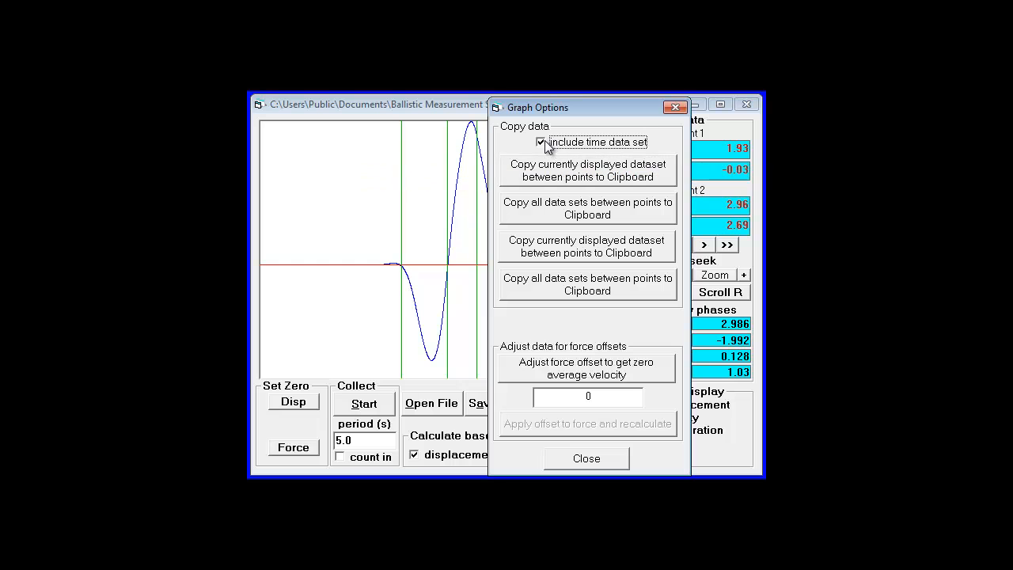
pyautogui.click(620, 174)
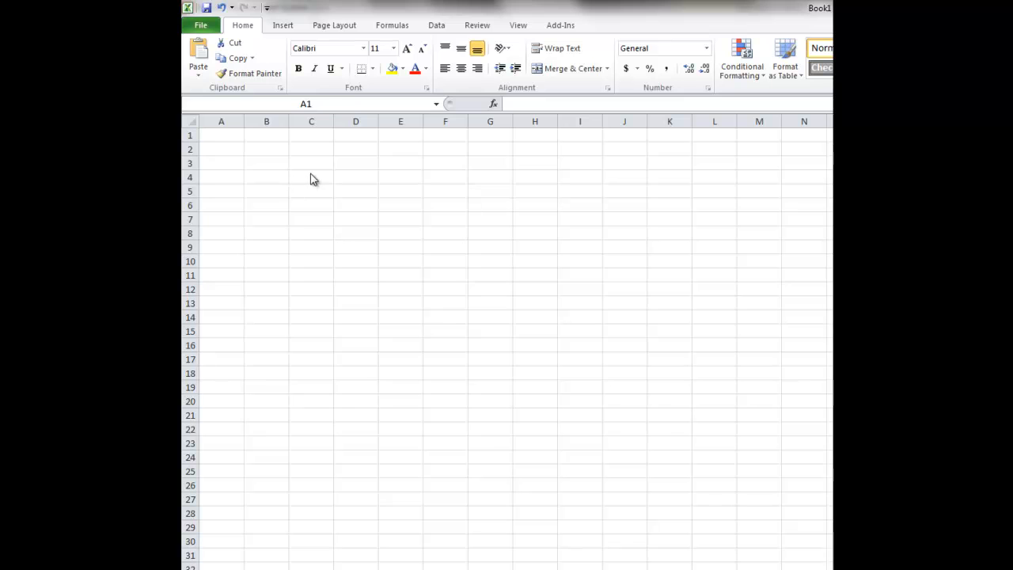
# - Switch to Excel and paste the copied time and velocity data into the blank sheet starting at cell A1
pyautogui.click(221, 135)
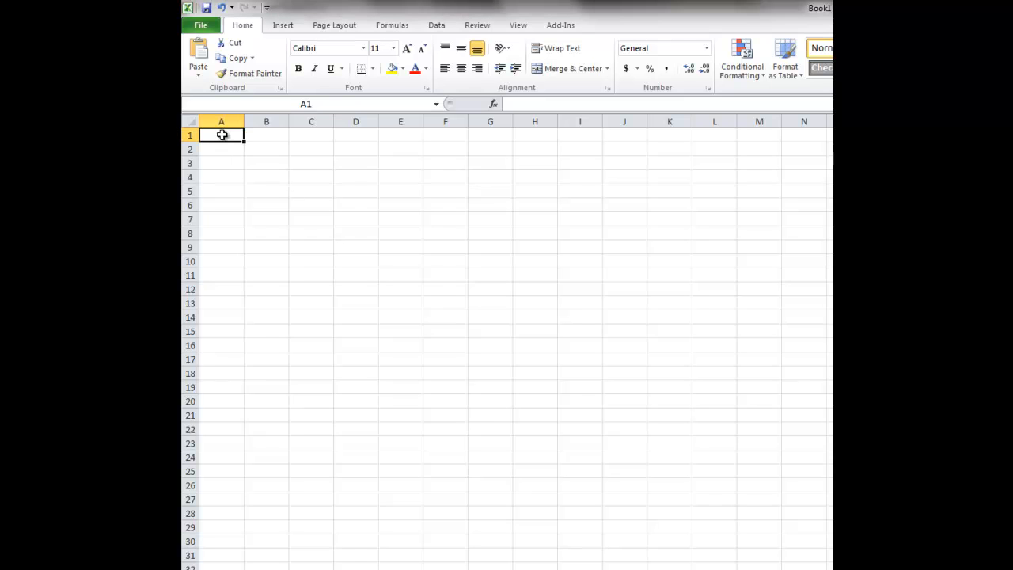
pyautogui.click(199, 49)
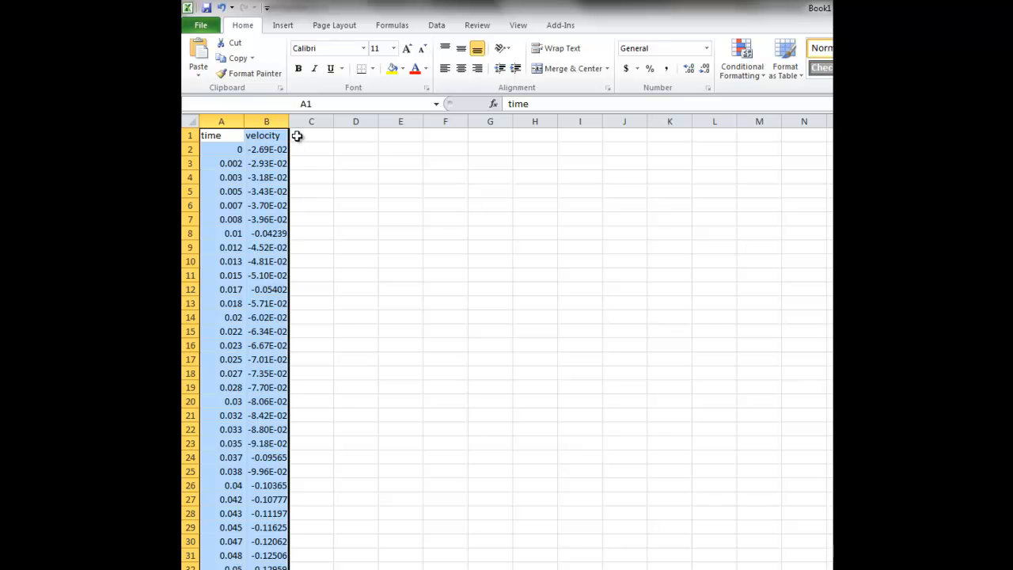
pyautogui.click(296, 136)
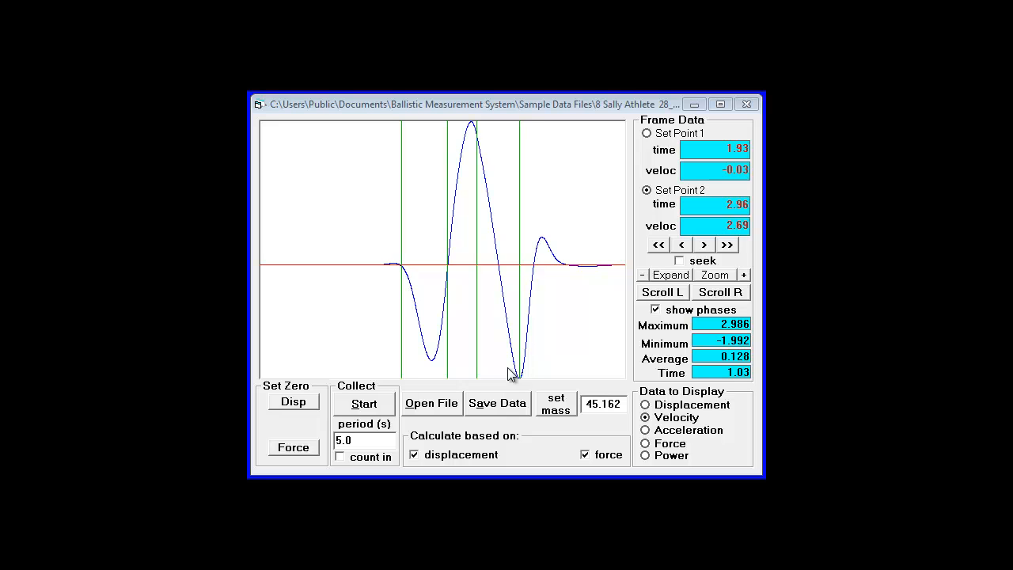
# - Switch back to Ballistic Measurement System and open the athlete's CMJ2 sample data file
pyautogui.click(427, 407)
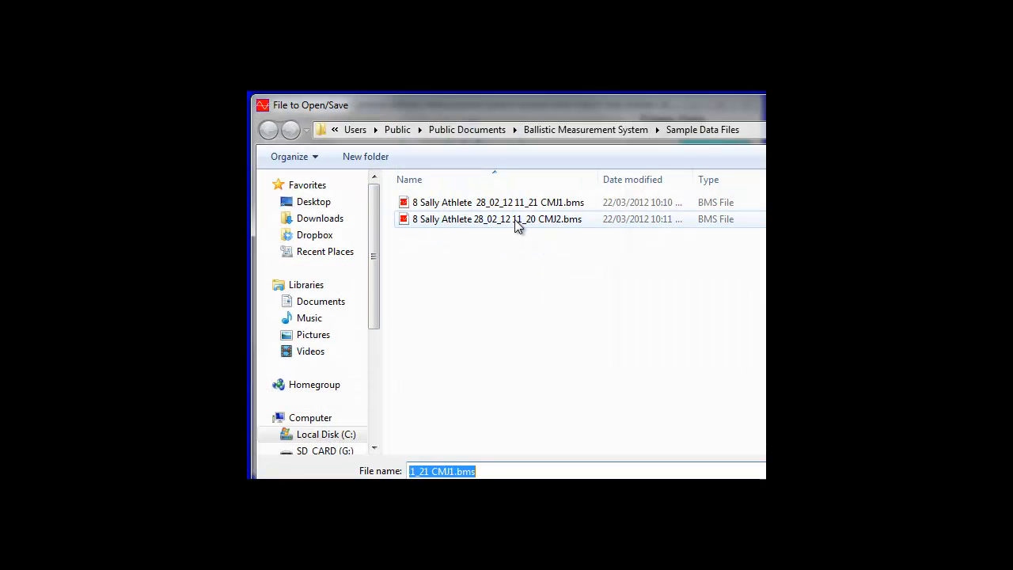
pyautogui.doubleClick(514, 219)
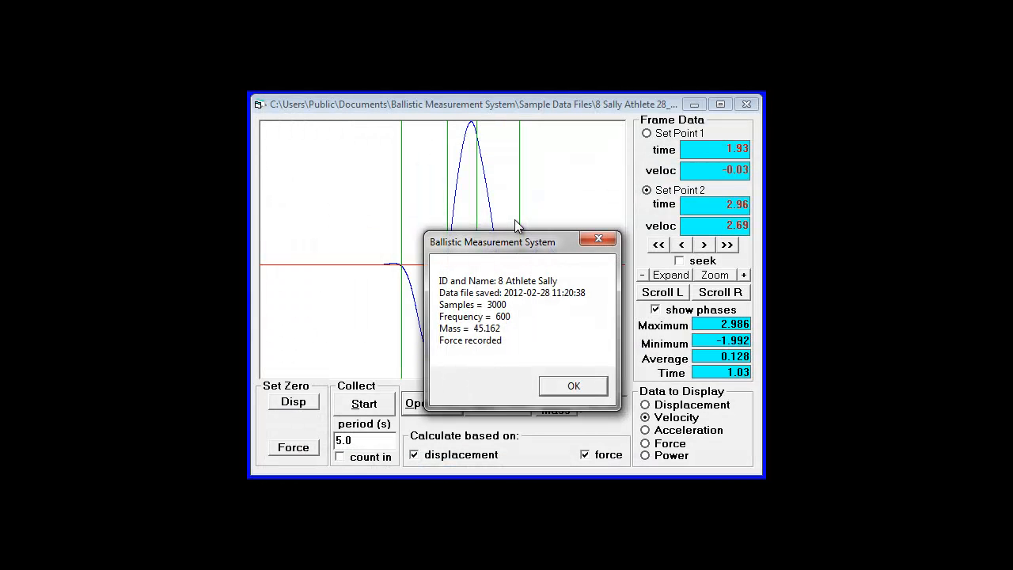
pyautogui.click(571, 385)
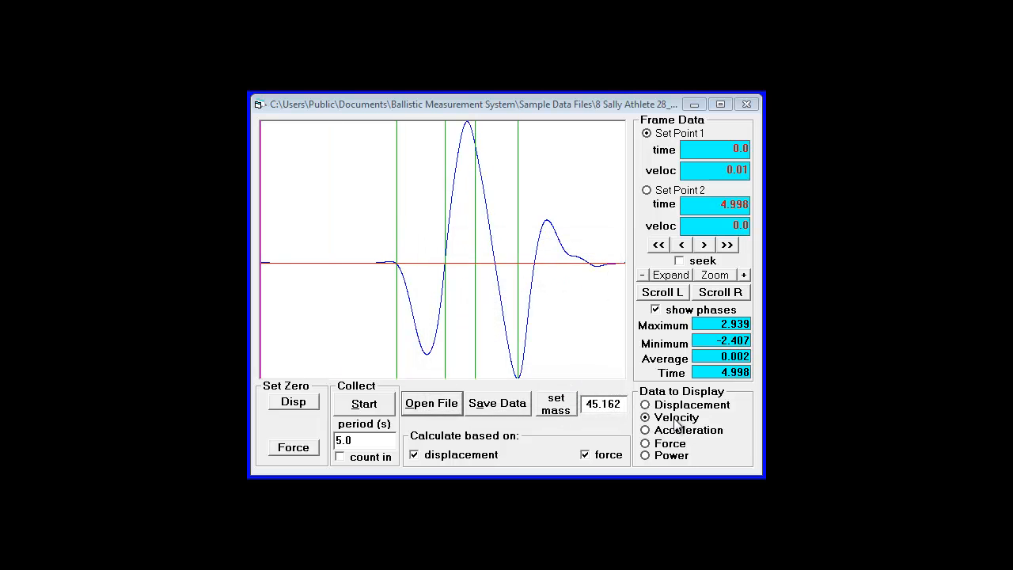
# - Set point 1 at the first phase line, about 1.865 s, and point 2 at the third phase line, about 2.938 s
pyautogui.moveTo(522, 259)
pyautogui.moveTo(395, 259)
pyautogui.click(398, 260)
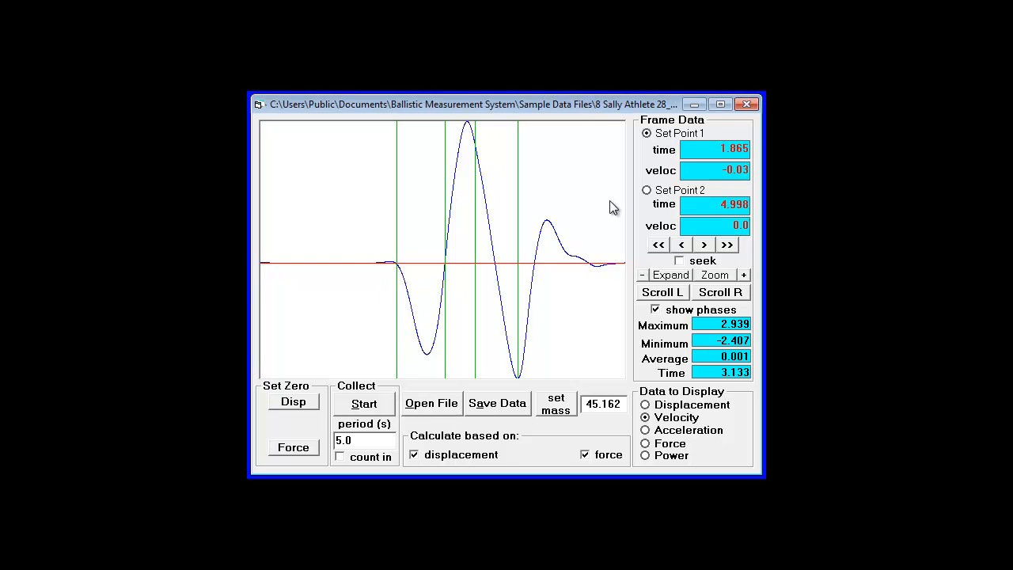
pyautogui.click(647, 191)
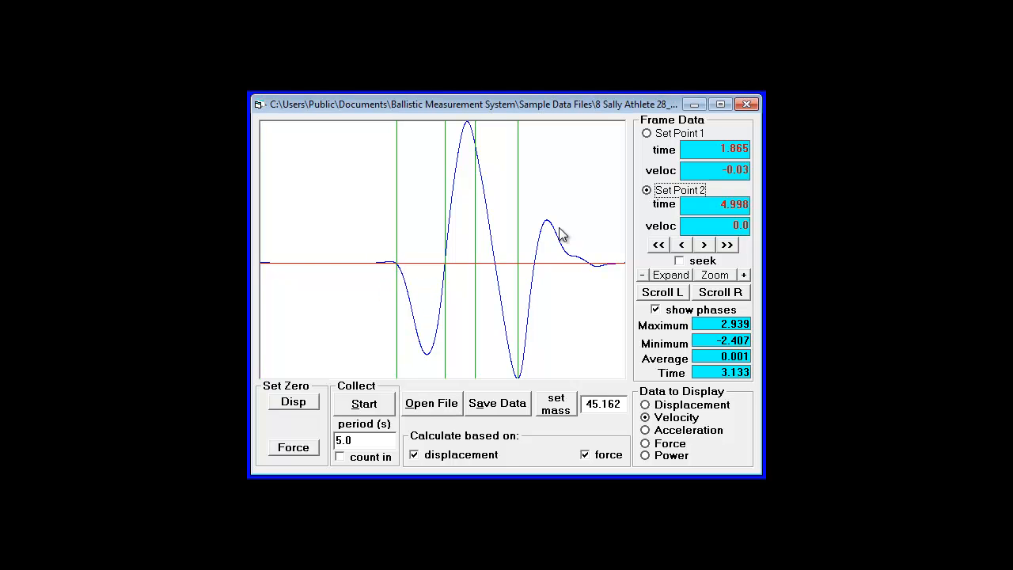
pyautogui.click(479, 270)
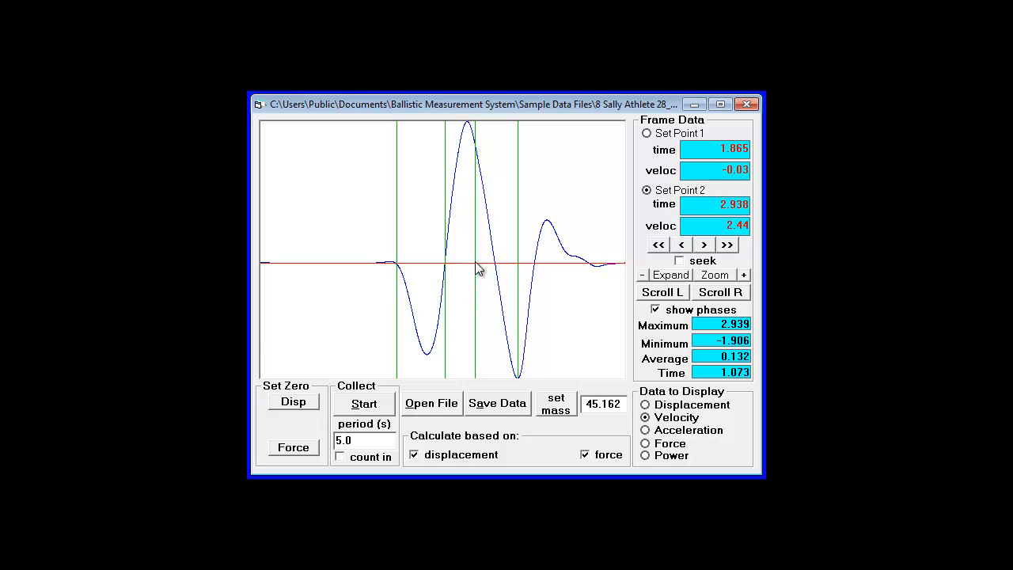
# - Copy the displayed velocity dataset between the points without time data and paste it into the Excel sheet at cell C1
pyautogui.rightClick(316, 170)
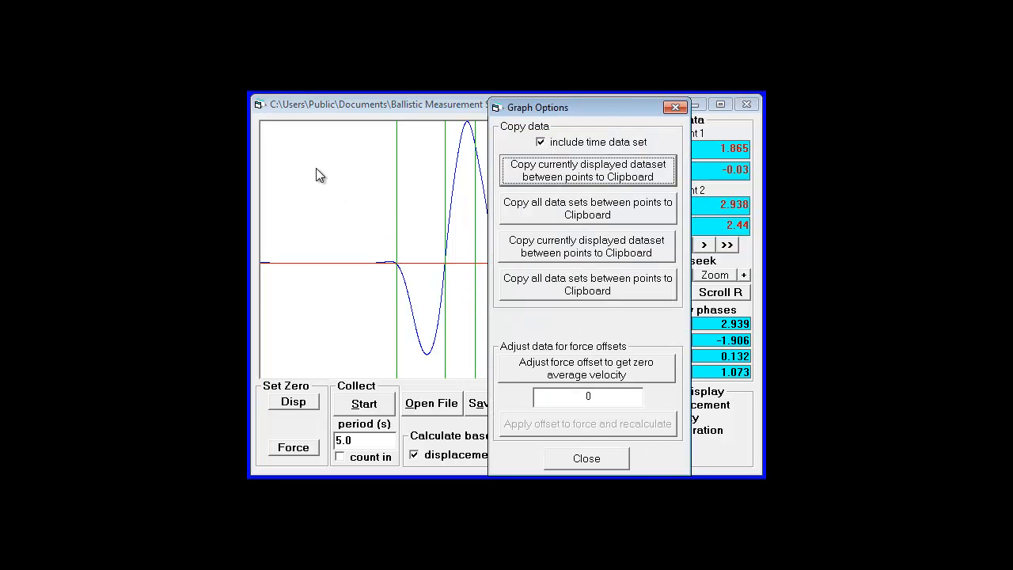
pyautogui.click(540, 142)
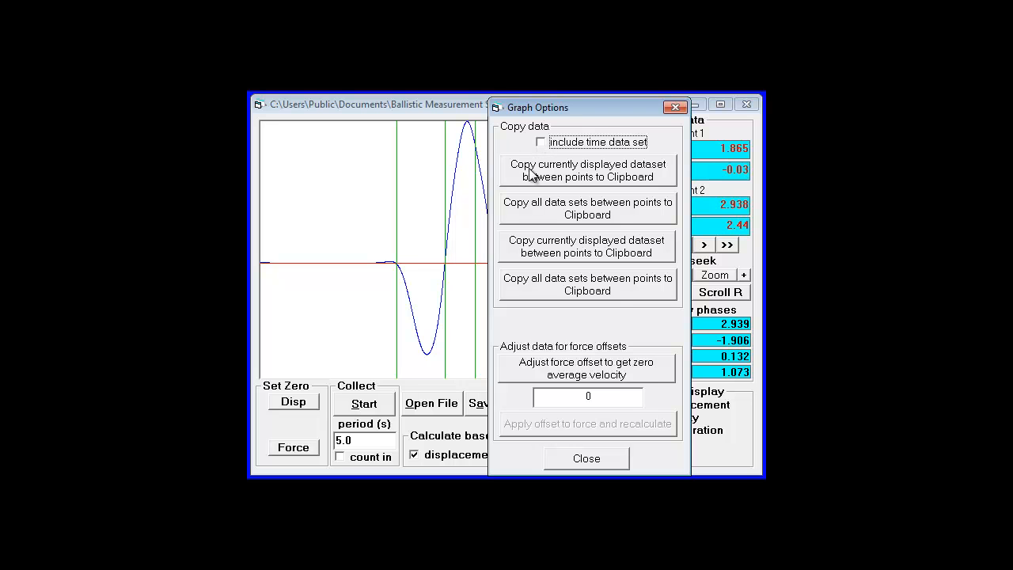
pyautogui.click(599, 177)
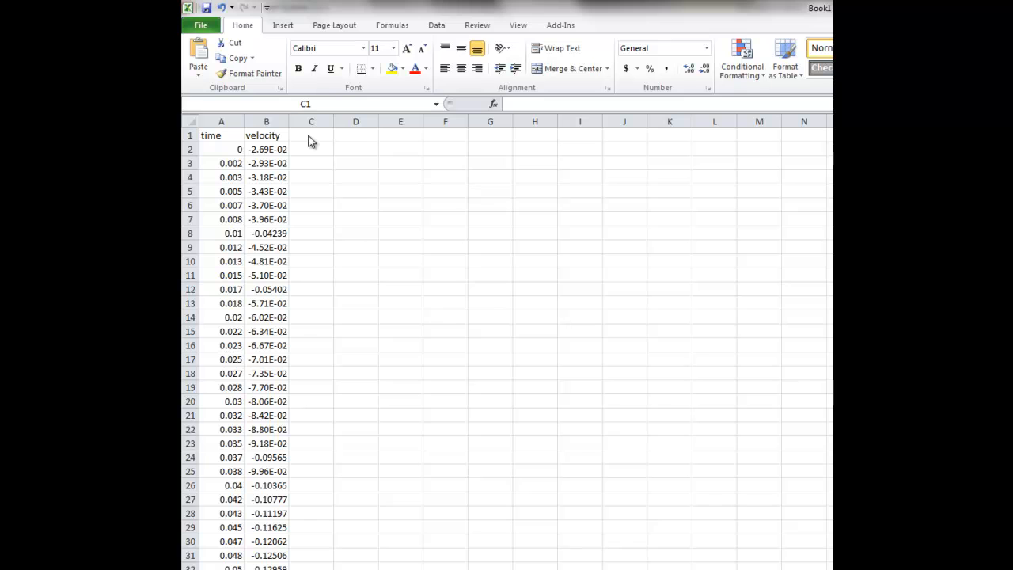
pyautogui.click(307, 135)
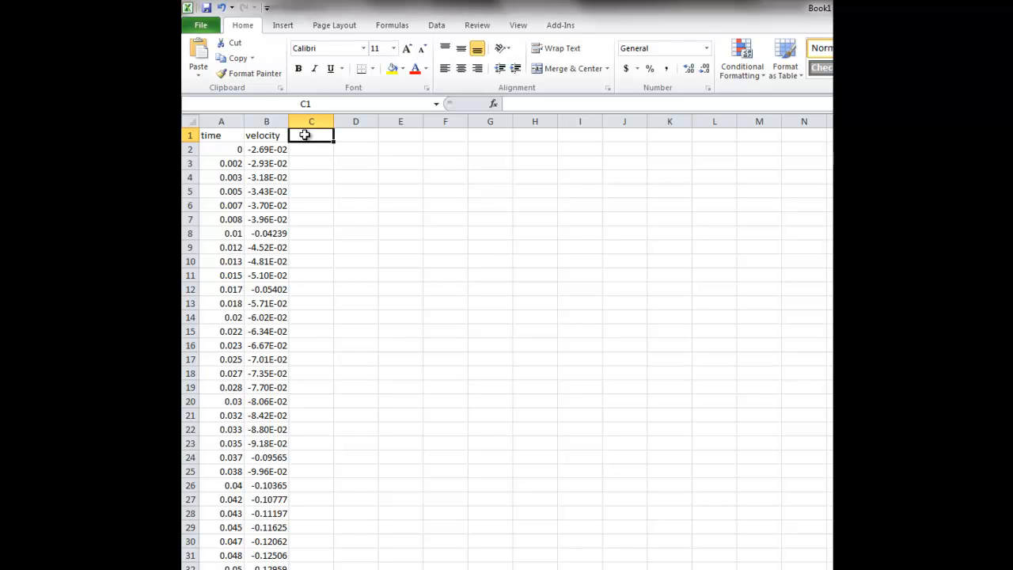
pyautogui.click(197, 53)
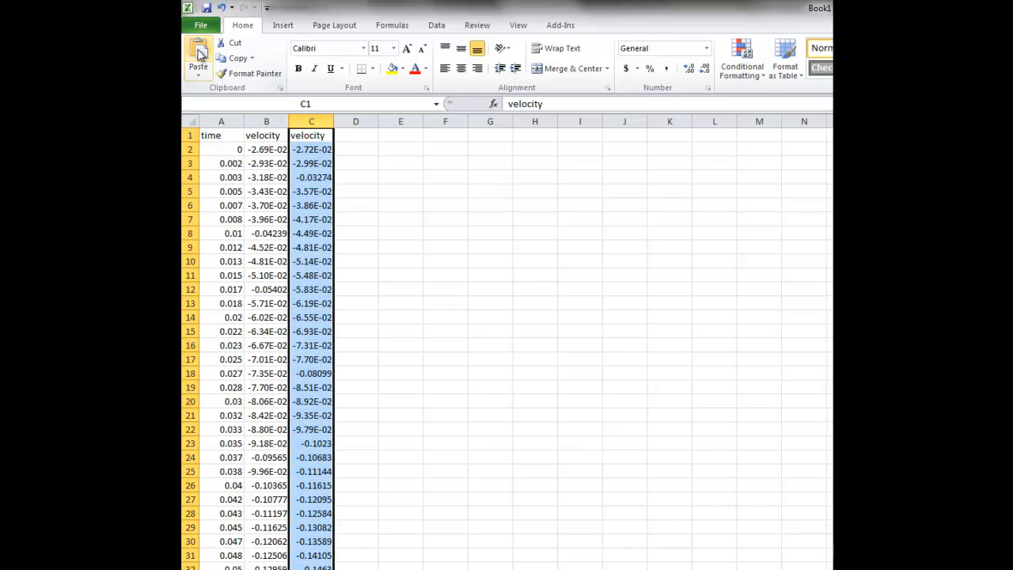
# - Rename the headers in B1 and C1 as velocity1 and velocity2
pyautogui.click(270, 136)
pyautogui.click(557, 102)
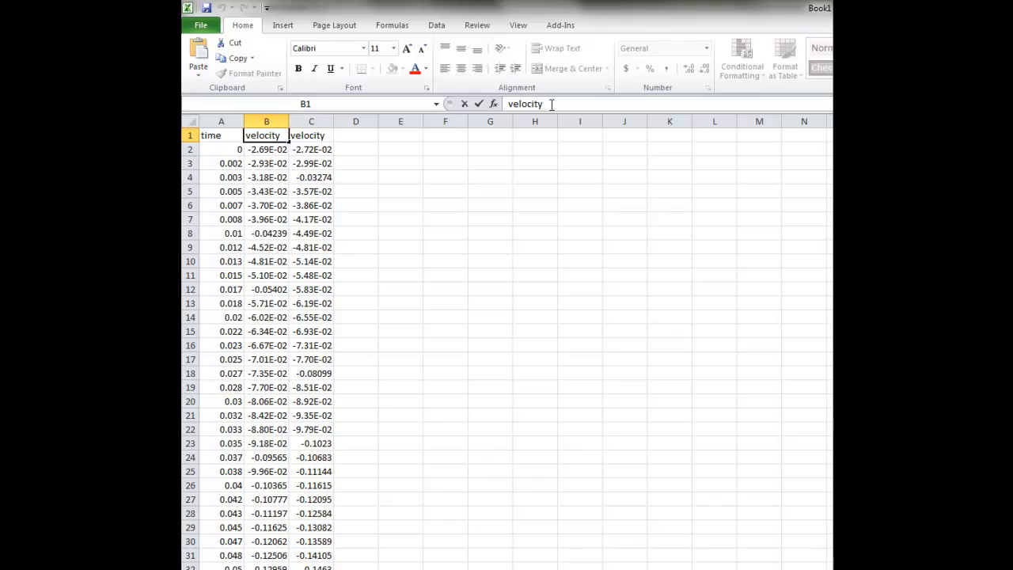
pyautogui.write('1')
pyautogui.click(314, 136)
pyautogui.click(548, 103)
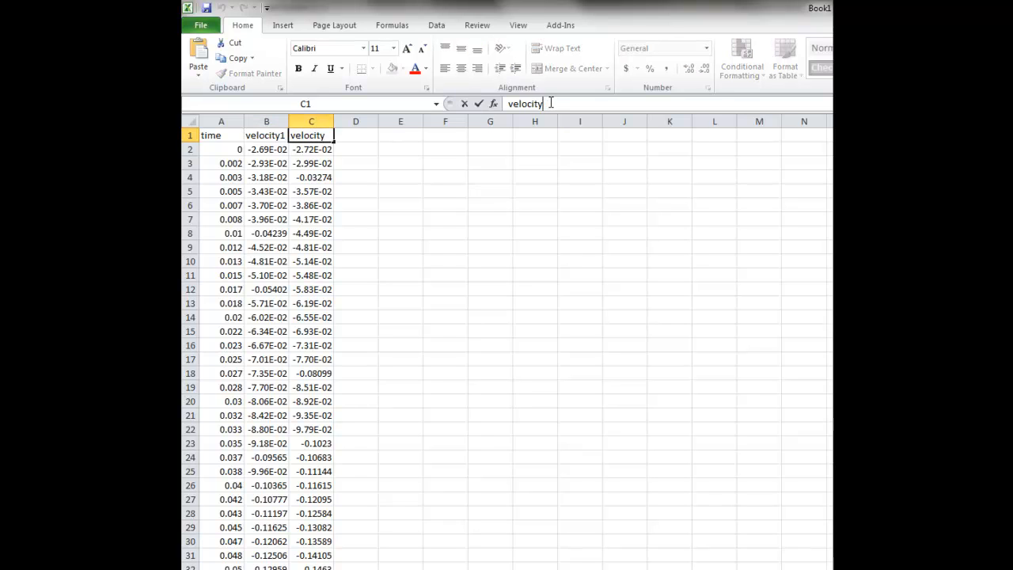
pyautogui.write('2')
pyautogui.press('Return')
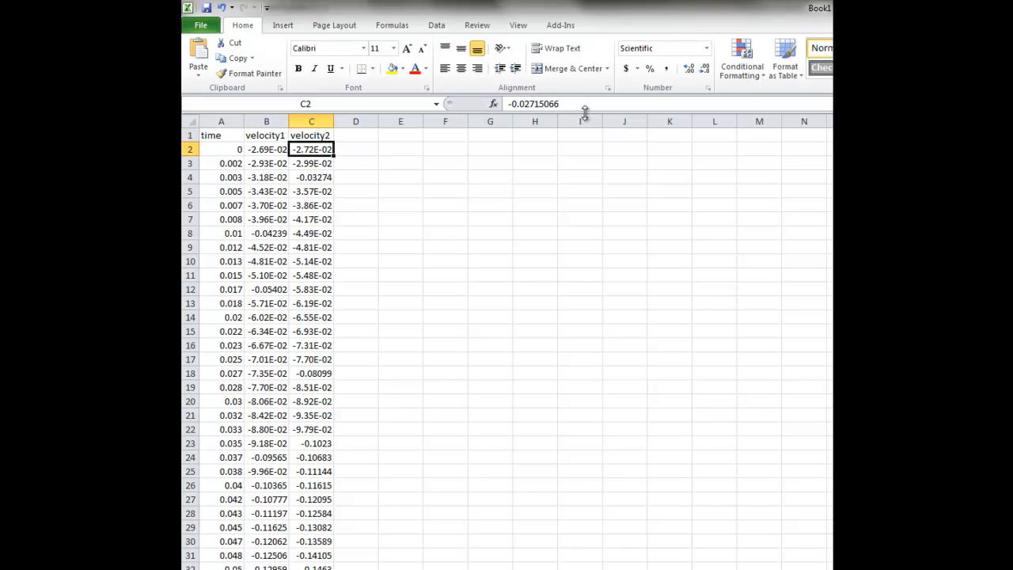
# - Insert a scatter chart with straight lines and no markers from columns A to C
pyautogui.moveTo(221, 120); pyautogui.dragTo(307, 120)
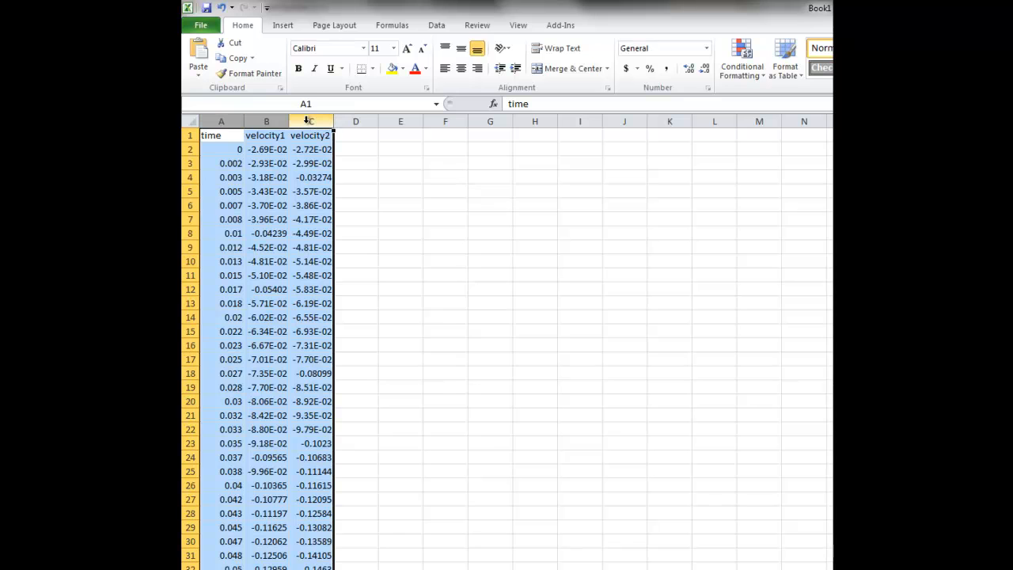
pyautogui.click(283, 25)
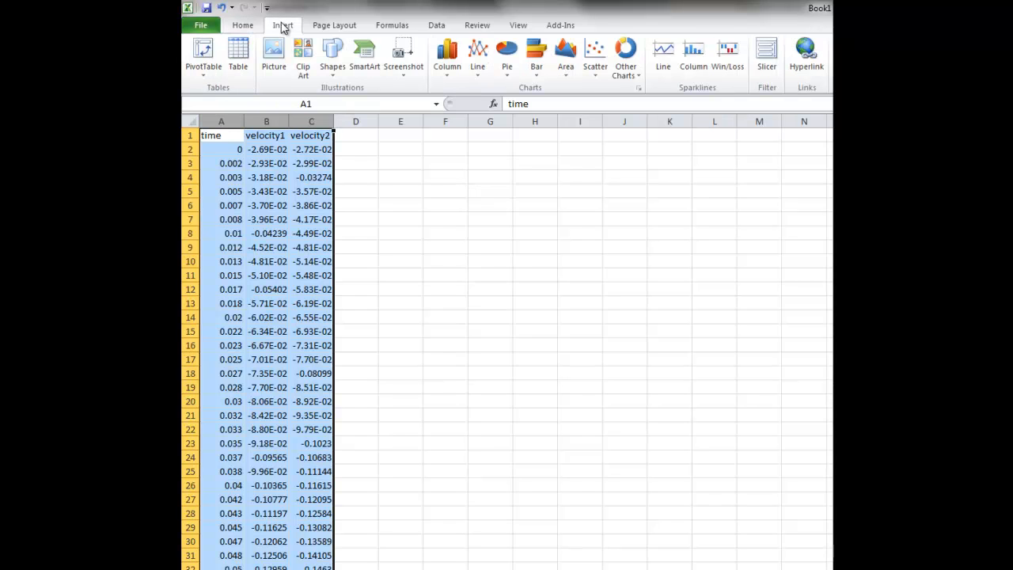
pyautogui.click(596, 61)
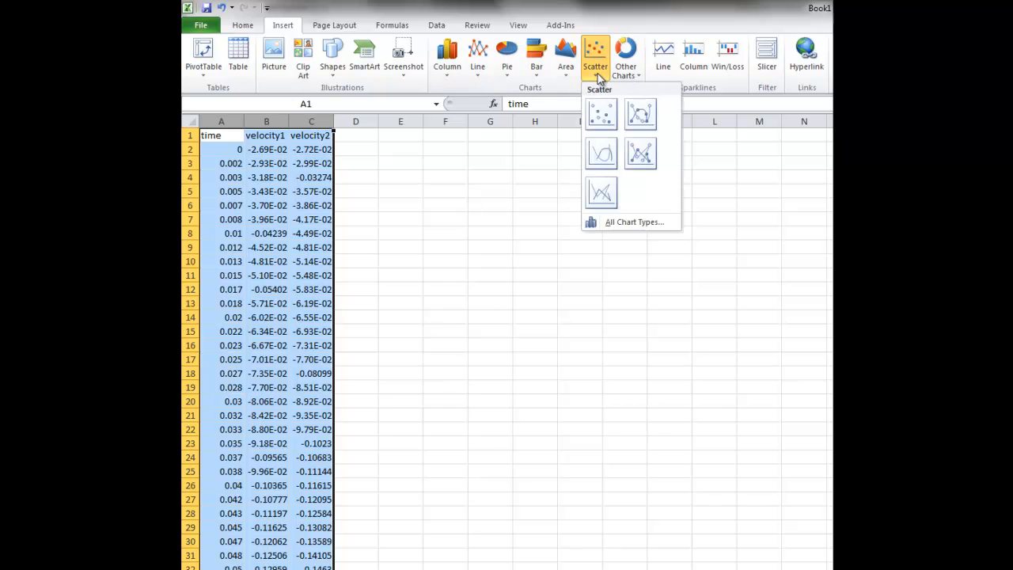
pyautogui.click(600, 195)
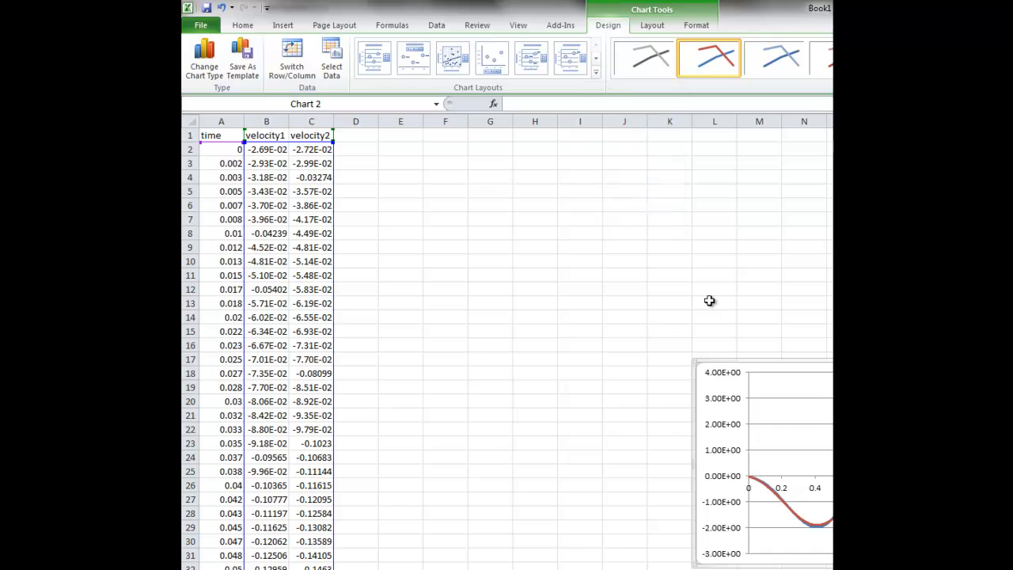
# - Move the chart beside the data at column D, row 1, and enlarge it to about column N, row 30
pyautogui.moveTo(794, 358); pyautogui.dragTo(473, 142)
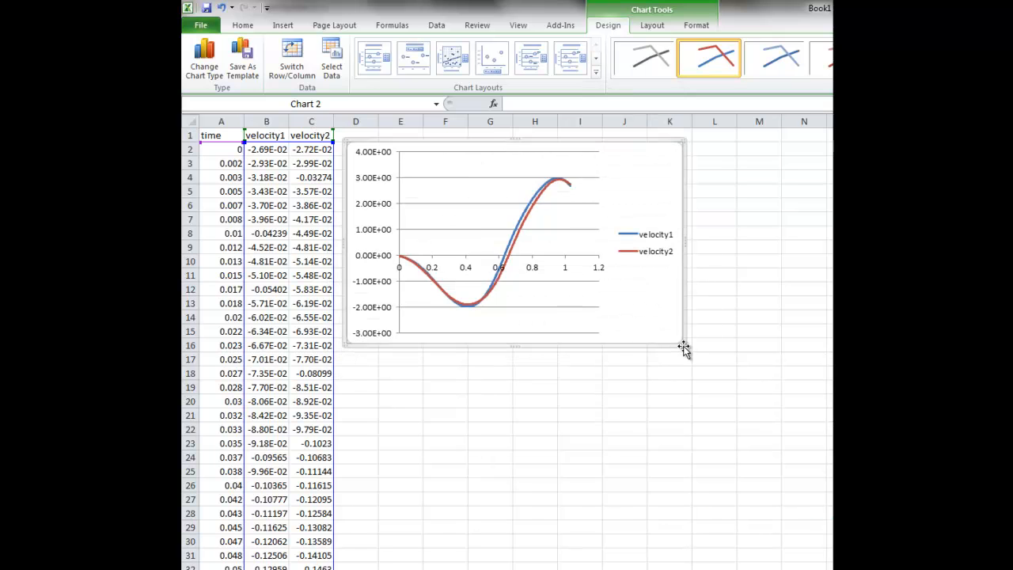
pyautogui.moveTo(683, 345); pyautogui.dragTo(818, 548)
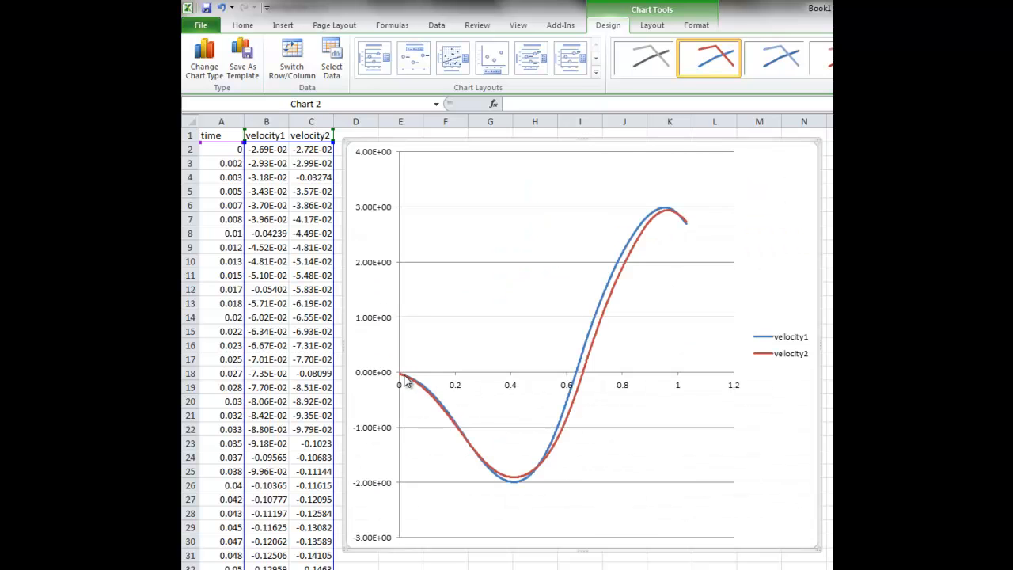